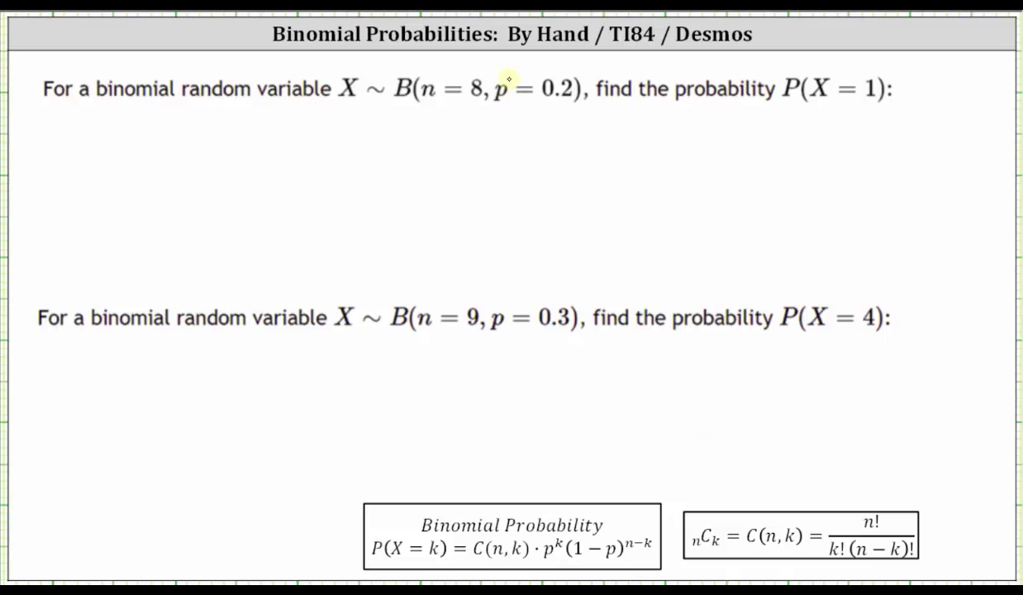
Write n=8, p=0.2, k=1 under the first problem and start the line P(X=1) =
{"action": "mouse_move", "coordinate": [142, 115]}
{"action": "left_mouse_down"}
{"action": "mouse_move", "coordinate": [186, 120]}
{"action": "mouse_move", "coordinate": [190, 108]}
{"action": "mouse_move", "coordinate": [311, 117]}
{"action": "left_mouse_up"}
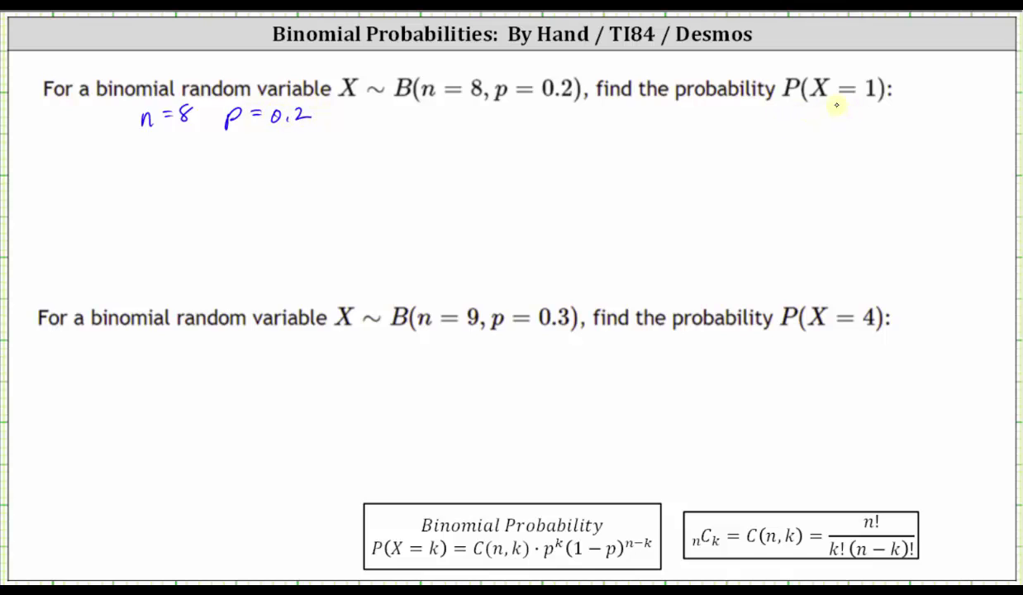
{"action": "mouse_move", "coordinate": [347, 105]}
{"action": "left_mouse_down"}
{"action": "mouse_move", "coordinate": [346, 120]}
{"action": "mouse_move", "coordinate": [385, 109]}
{"action": "mouse_move", "coordinate": [386, 123]}
{"action": "left_mouse_up"}
{"action": "left_click_drag", "start_coordinate": [37, 160], "coordinate": [35, 183]}
{"action": "mouse_move", "coordinate": [35, 162]}
{"action": "left_mouse_down"}
{"action": "mouse_move", "coordinate": [36, 175]}
{"action": "mouse_move", "coordinate": [82, 177]}
{"action": "left_mouse_up"}
{"action": "mouse_move", "coordinate": [82, 157]}
{"action": "left_mouse_down"}
{"action": "mouse_move", "coordinate": [70, 177]}
{"action": "mouse_move", "coordinate": [98, 160]}
{"action": "left_mouse_up"}
{"action": "left_click_drag", "start_coordinate": [87, 166], "coordinate": [99, 165]}
{"action": "mouse_move", "coordinate": [106, 159]}
{"action": "left_mouse_down"}
{"action": "mouse_move", "coordinate": [116, 177]}
{"action": "mouse_move", "coordinate": [146, 165]}
{"action": "left_mouse_up"}
{"action": "left_click_drag", "start_coordinate": [136, 171], "coordinate": [184, 170]}
Write C(8,1)(0.2)^1(1−0.2)^7 after the equals sign
{"action": "left_click_drag", "start_coordinate": [193, 146], "coordinate": [195, 167]}
{"action": "mouse_move", "coordinate": [209, 149]}
{"action": "left_mouse_down"}
{"action": "mouse_move", "coordinate": [211, 165]}
{"action": "mouse_move", "coordinate": [210, 151]}
{"action": "left_mouse_up"}
{"action": "mouse_move", "coordinate": [216, 161]}
{"action": "left_mouse_down"}
{"action": "mouse_move", "coordinate": [215, 171]}
{"action": "mouse_move", "coordinate": [225, 165]}
{"action": "left_mouse_up"}
{"action": "left_click_drag", "start_coordinate": [233, 143], "coordinate": [240, 165]}
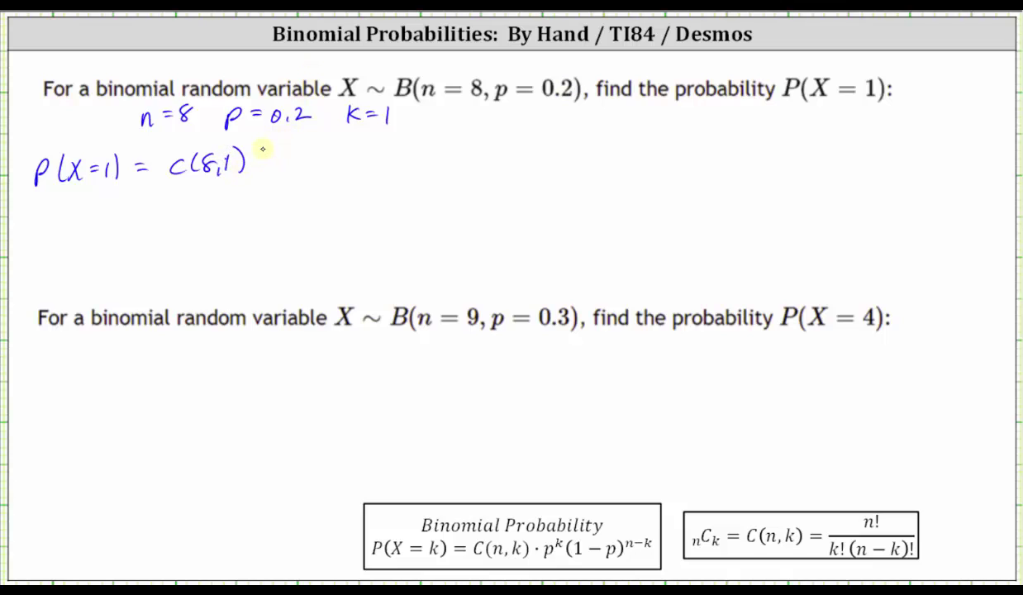
{"action": "left_click_drag", "start_coordinate": [261, 153], "coordinate": [258, 170]}
{"action": "left_click_drag", "start_coordinate": [272, 156], "coordinate": [301, 163]}
{"action": "mouse_move", "coordinate": [303, 147]}
{"action": "left_mouse_down"}
{"action": "mouse_move", "coordinate": [304, 167]}
{"action": "mouse_move", "coordinate": [311, 149]}
{"action": "mouse_move", "coordinate": [324, 169]}
{"action": "mouse_move", "coordinate": [368, 150]}
{"action": "mouse_move", "coordinate": [411, 164]}
{"action": "left_mouse_up"}
{"action": "left_click", "coordinate": [382, 158]}
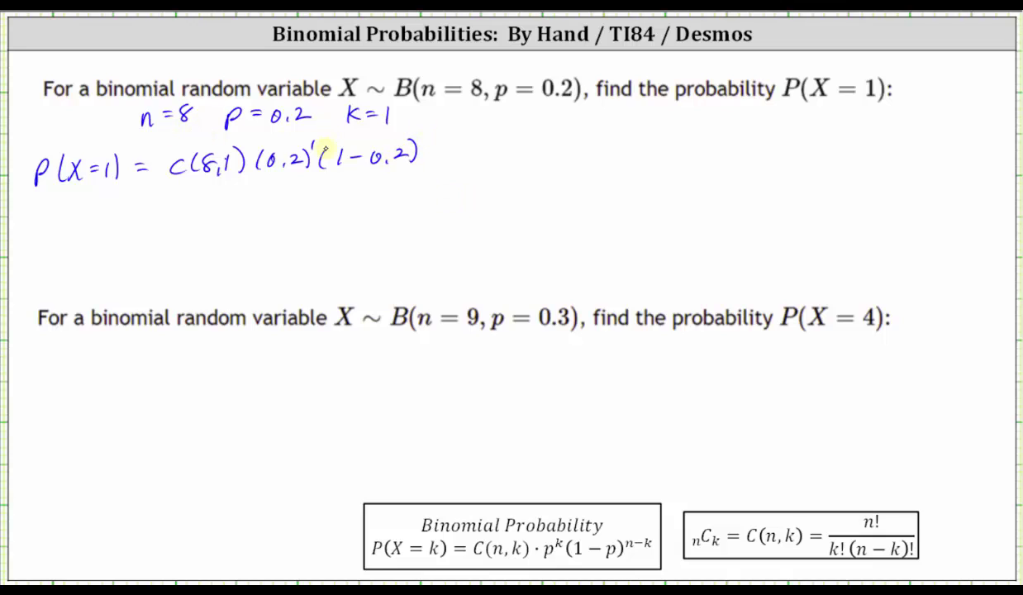
{"action": "left_click_drag", "start_coordinate": [417, 131], "coordinate": [451, 157]}
Rewrite it as 8!/(1!7!)(0.2)^1(0.8)^7 and begin the next line with an equals sign
{"action": "mouse_move", "coordinate": [482, 124]}
{"action": "left_mouse_down"}
{"action": "mouse_move", "coordinate": [477, 135]}
{"action": "mouse_move", "coordinate": [489, 121]}
{"action": "mouse_move", "coordinate": [487, 135]}
{"action": "mouse_move", "coordinate": [517, 144]}
{"action": "mouse_move", "coordinate": [473, 170]}
{"action": "mouse_move", "coordinate": [482, 164]}
{"action": "left_mouse_up"}
{"action": "left_click", "coordinate": [484, 168]}
{"action": "mouse_move", "coordinate": [497, 157]}
{"action": "left_mouse_down"}
{"action": "mouse_move", "coordinate": [570, 140]}
{"action": "mouse_move", "coordinate": [571, 124]}
{"action": "mouse_move", "coordinate": [594, 159]}
{"action": "left_mouse_up"}
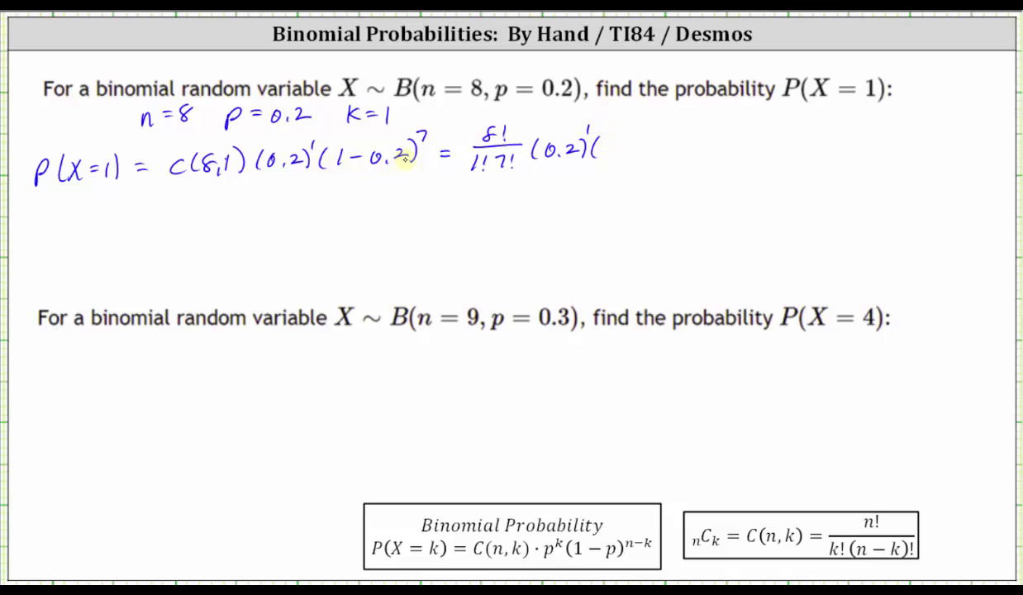
{"action": "left_click_drag", "start_coordinate": [609, 147], "coordinate": [659, 134]}
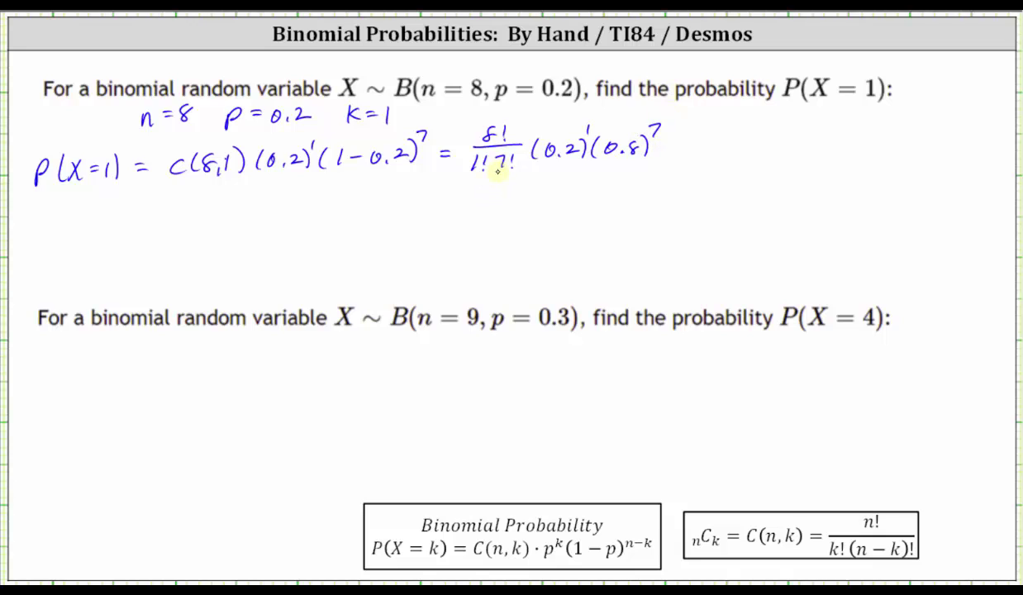
{"action": "left_click_drag", "start_coordinate": [143, 211], "coordinate": [156, 215]}
Write the fraction 8·7!/(1!7!) on the new line
{"action": "mouse_move", "coordinate": [188, 185]}
{"action": "left_mouse_down"}
{"action": "mouse_move", "coordinate": [175, 203]}
{"action": "mouse_move", "coordinate": [188, 185]}
{"action": "mouse_move", "coordinate": [220, 195]}
{"action": "mouse_move", "coordinate": [211, 207]}
{"action": "mouse_move", "coordinate": [225, 193]}
{"action": "mouse_move", "coordinate": [244, 210]}
{"action": "left_mouse_up"}
{"action": "left_click", "coordinate": [201, 197]}
{"action": "left_click", "coordinate": [226, 199]}
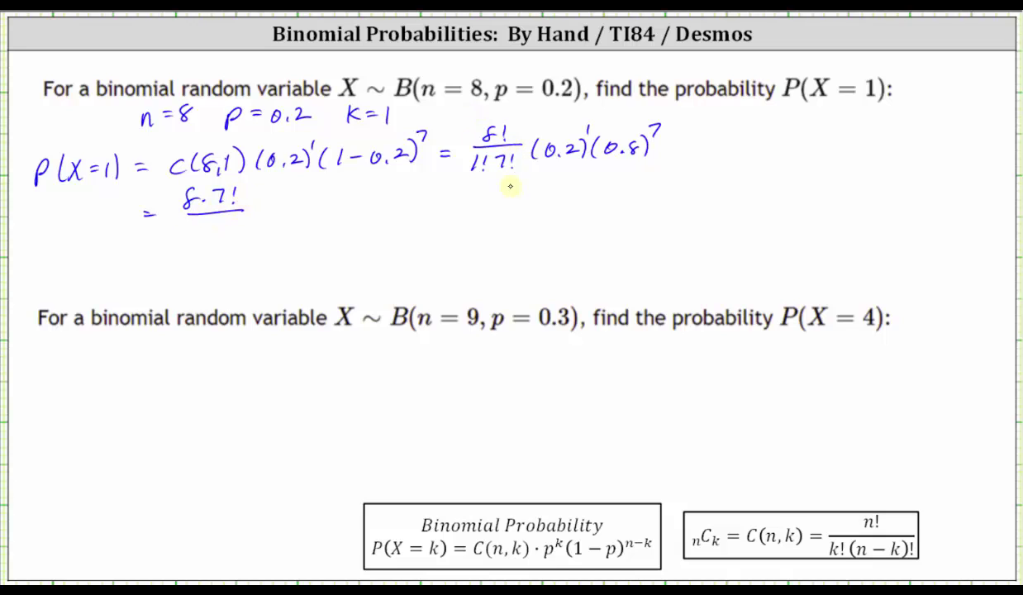
{"action": "mouse_move", "coordinate": [188, 219]}
{"action": "left_mouse_down"}
{"action": "mouse_move", "coordinate": [185, 237]}
{"action": "mouse_move", "coordinate": [237, 231]}
{"action": "left_mouse_up"}
{"action": "left_click", "coordinate": [197, 237]}
{"action": "left_click", "coordinate": [236, 236]}
Cancel the 7! terms in red, write 8(0.2)^1(0.8)^7 ≈, and switch to the TI-84 emulator
{"action": "left_click_drag", "start_coordinate": [211, 206], "coordinate": [242, 187]}
{"action": "mouse_move", "coordinate": [215, 237]}
{"action": "left_mouse_down"}
{"action": "mouse_move", "coordinate": [274, 205]}
{"action": "mouse_move", "coordinate": [311, 209]}
{"action": "mouse_move", "coordinate": [317, 196]}
{"action": "mouse_move", "coordinate": [333, 201]}
{"action": "mouse_move", "coordinate": [332, 213]}
{"action": "mouse_move", "coordinate": [361, 199]}
{"action": "mouse_move", "coordinate": [358, 208]}
{"action": "mouse_move", "coordinate": [373, 187]}
{"action": "mouse_move", "coordinate": [411, 205]}
{"action": "left_mouse_up"}
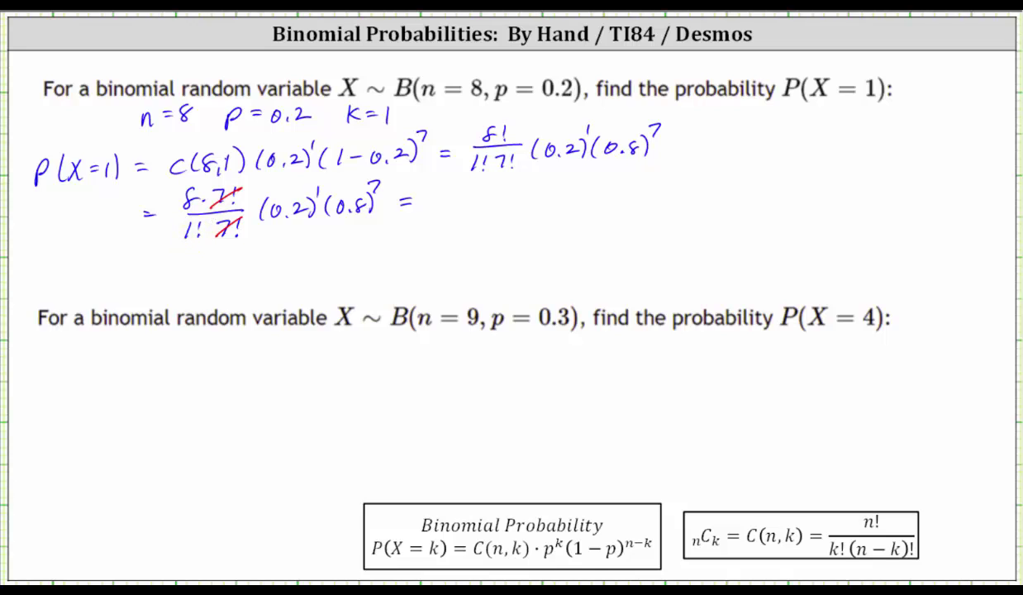
{"action": "mouse_move", "coordinate": [439, 199]}
{"action": "left_mouse_down"}
{"action": "mouse_move", "coordinate": [431, 198]}
{"action": "mouse_move", "coordinate": [464, 193]}
{"action": "mouse_move", "coordinate": [520, 208]}
{"action": "mouse_move", "coordinate": [529, 183]}
{"action": "mouse_move", "coordinate": [552, 211]}
{"action": "mouse_move", "coordinate": [568, 184]}
{"action": "mouse_move", "coordinate": [627, 204]}
{"action": "left_mouse_up"}
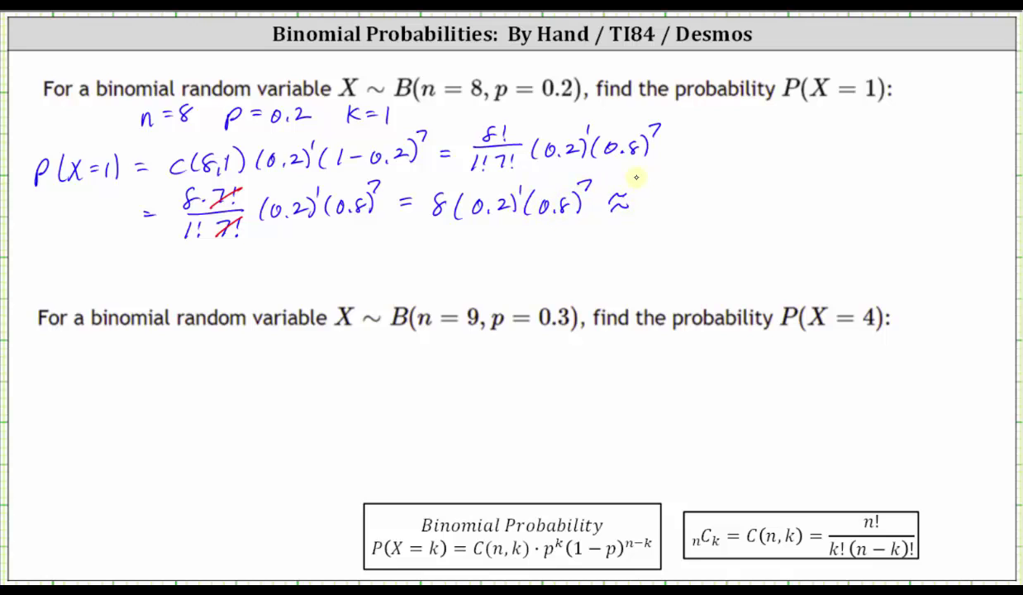
{"action": "key", "text": "alt+Tab"}
Key 8(0.2) into the TI-84 keypad
{"action": "left_click", "coordinate": [139, 422]}
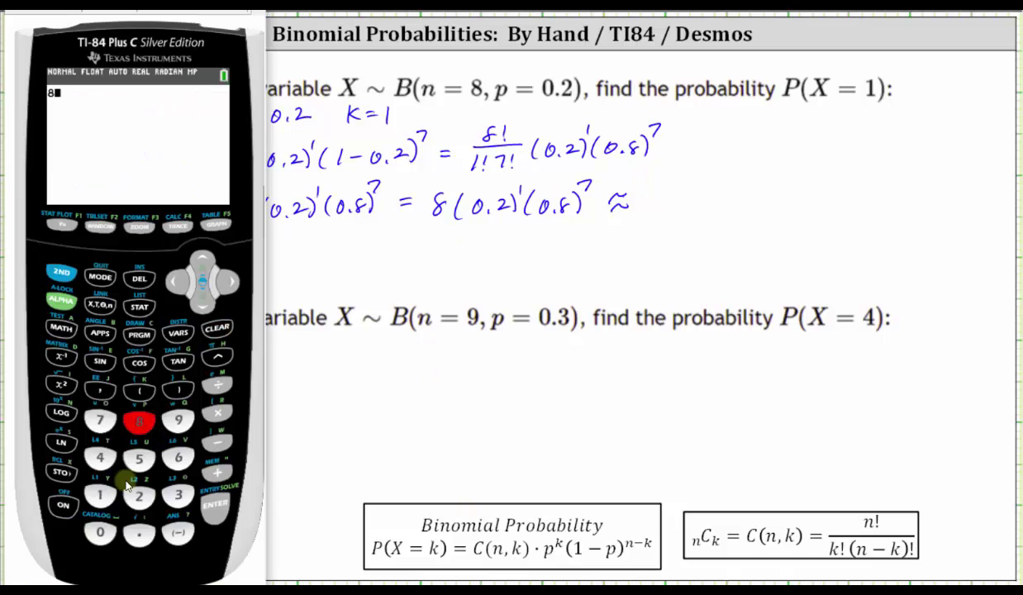
{"action": "left_click", "coordinate": [139, 390]}
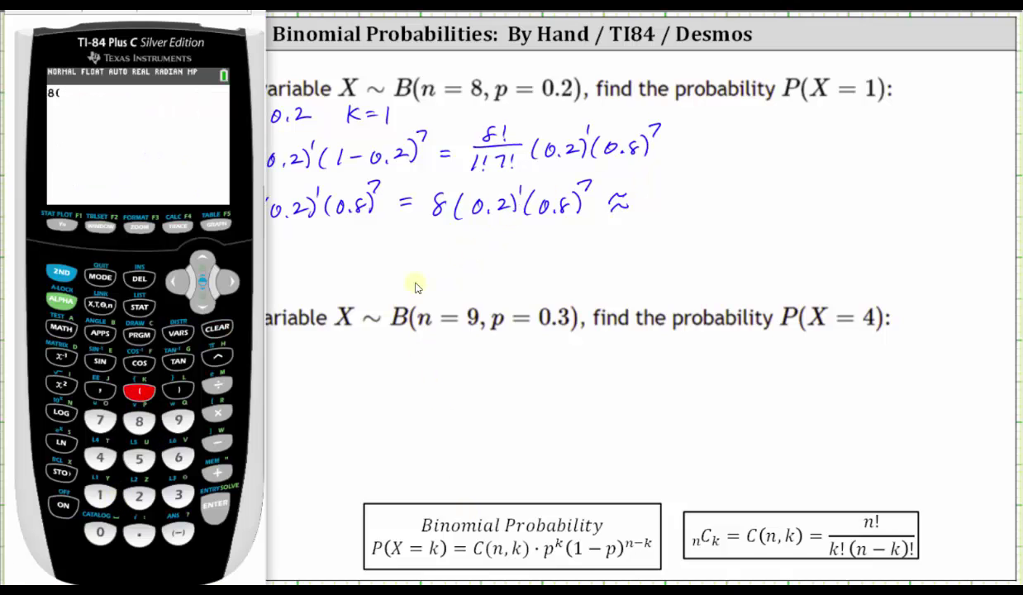
{"action": "left_click", "coordinate": [100, 531]}
{"action": "left_click", "coordinate": [139, 532]}
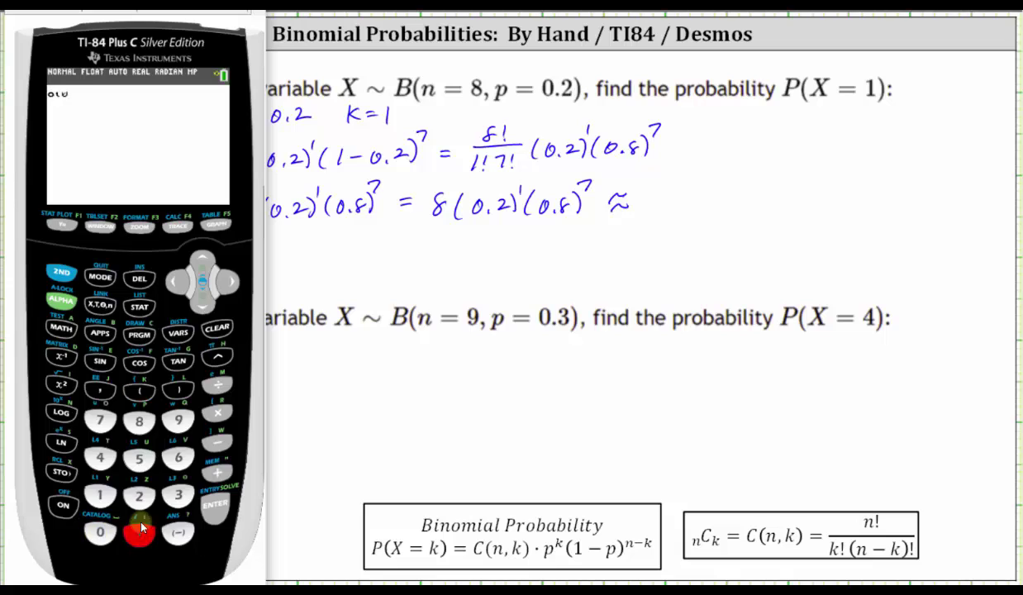
{"action": "left_click", "coordinate": [138, 495]}
{"action": "left_click", "coordinate": [178, 391]}
{"action": "left_click", "coordinate": [138, 391]}
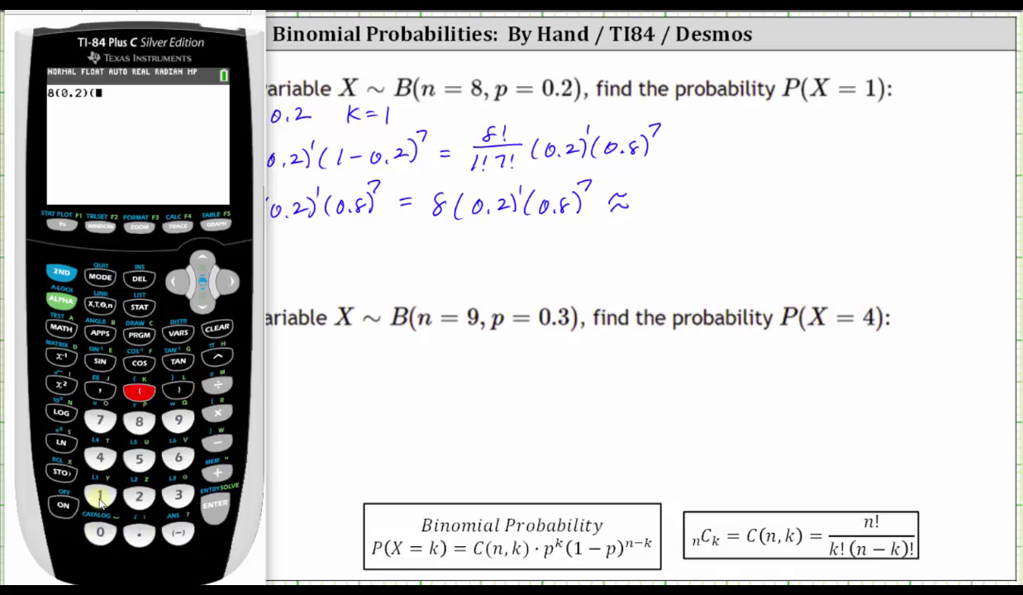
Add (0.8)^7, evaluate to .33554432, and write 0.3355 after the ≈ on the slide
{"action": "left_click", "coordinate": [100, 531]}
{"action": "left_click", "coordinate": [139, 532]}
{"action": "left_click", "coordinate": [139, 421]}
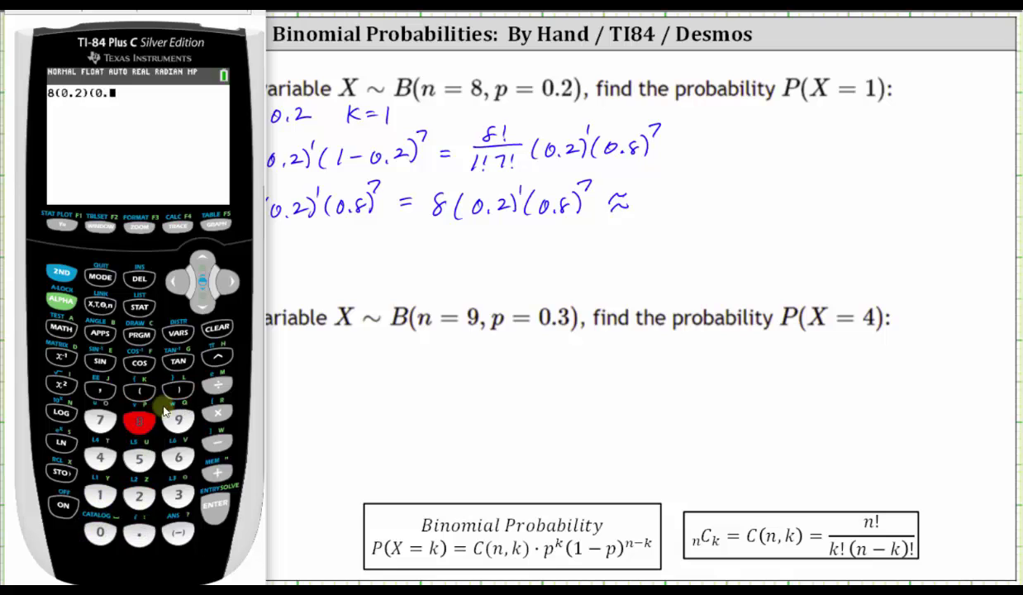
{"action": "left_click", "coordinate": [177, 390]}
{"action": "left_click", "coordinate": [217, 357]}
{"action": "left_click", "coordinate": [100, 421]}
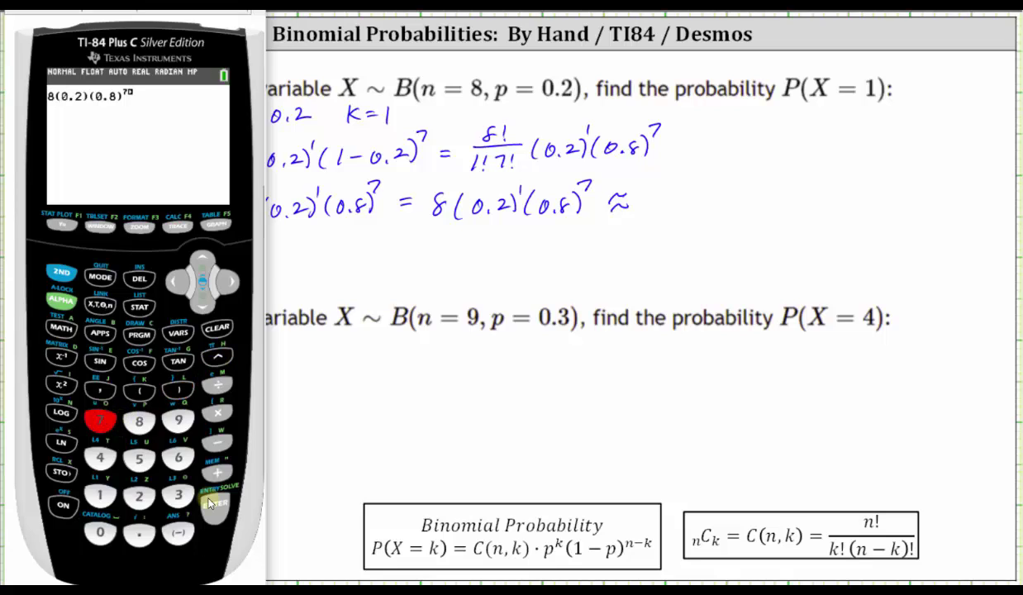
{"action": "left_click", "coordinate": [214, 505]}
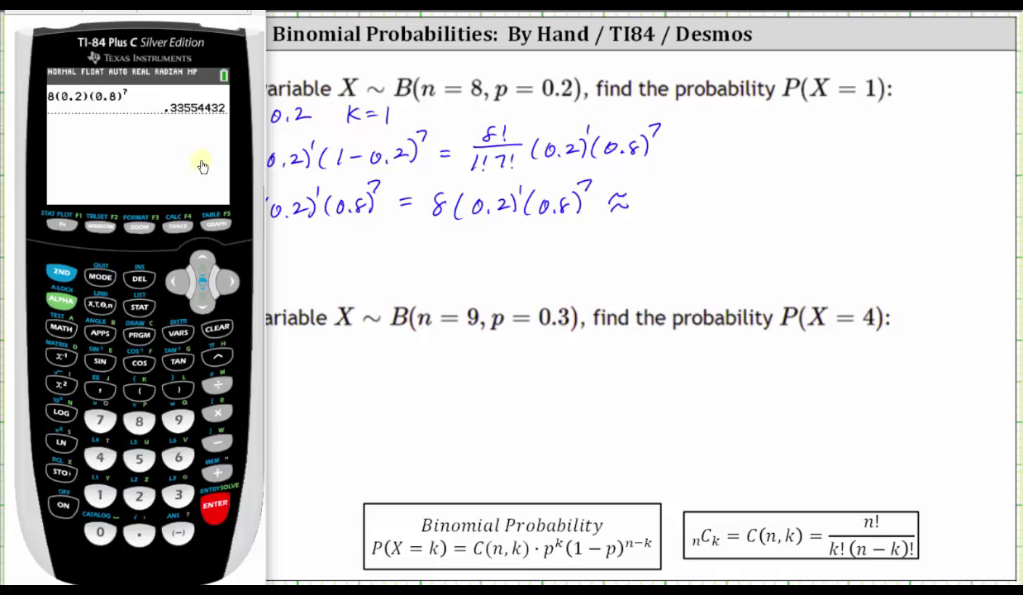
{"action": "mouse_move", "coordinate": [648, 178]}
{"action": "left_mouse_down"}
{"action": "mouse_move", "coordinate": [636, 197]}
{"action": "mouse_move", "coordinate": [648, 180]}
{"action": "mouse_move", "coordinate": [668, 192]}
{"action": "mouse_move", "coordinate": [661, 204]}
{"action": "mouse_move", "coordinate": [714, 209]}
{"action": "mouse_move", "coordinate": [732, 208]}
{"action": "mouse_move", "coordinate": [748, 183]}
{"action": "mouse_move", "coordinate": [772, 190]}
{"action": "left_mouse_up"}
{"action": "left_click", "coordinate": [652, 201]}
Write = 33.55% after 0.3355 and begin n = 9 under the second problem
{"action": "left_click_drag", "start_coordinate": [759, 200], "coordinate": [808, 194]}
{"action": "left_click_drag", "start_coordinate": [809, 193], "coordinate": [883, 190]}
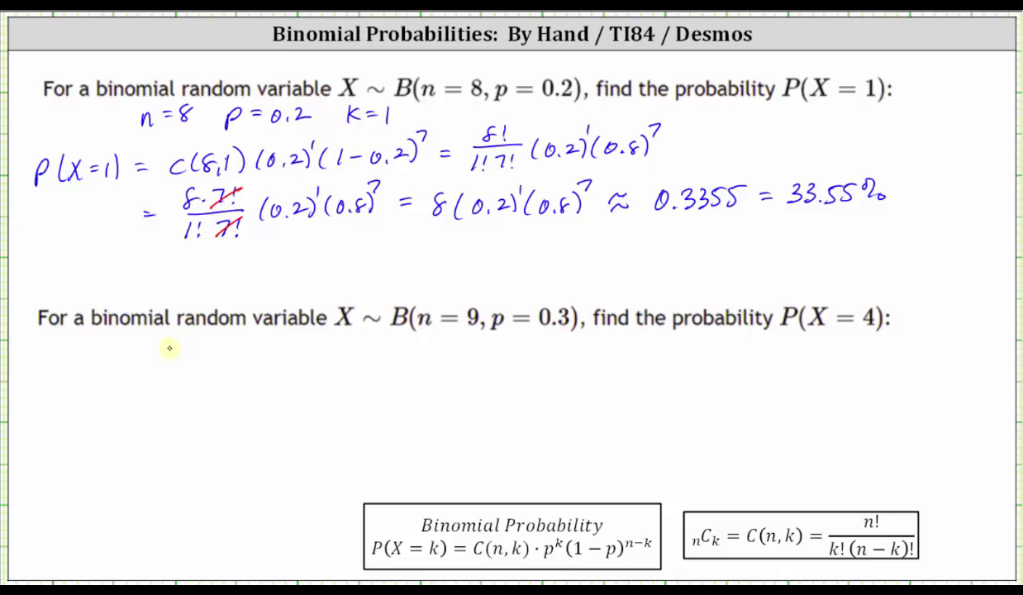
{"action": "left_click_drag", "start_coordinate": [166, 352], "coordinate": [202, 341]}
Write n=9, p=0.3, K=4 and the line P(X=4) =
{"action": "mouse_move", "coordinate": [190, 348]}
{"action": "left_mouse_down"}
{"action": "mouse_move", "coordinate": [216, 353]}
{"action": "mouse_move", "coordinate": [276, 328]}
{"action": "left_mouse_up"}
{"action": "left_click_drag", "start_coordinate": [264, 336], "coordinate": [293, 324]}
{"action": "left_click_drag", "start_coordinate": [304, 335], "coordinate": [382, 349]}
{"action": "mouse_move", "coordinate": [389, 339]}
{"action": "left_mouse_down"}
{"action": "mouse_move", "coordinate": [429, 341]}
{"action": "mouse_move", "coordinate": [424, 351]}
{"action": "left_mouse_up"}
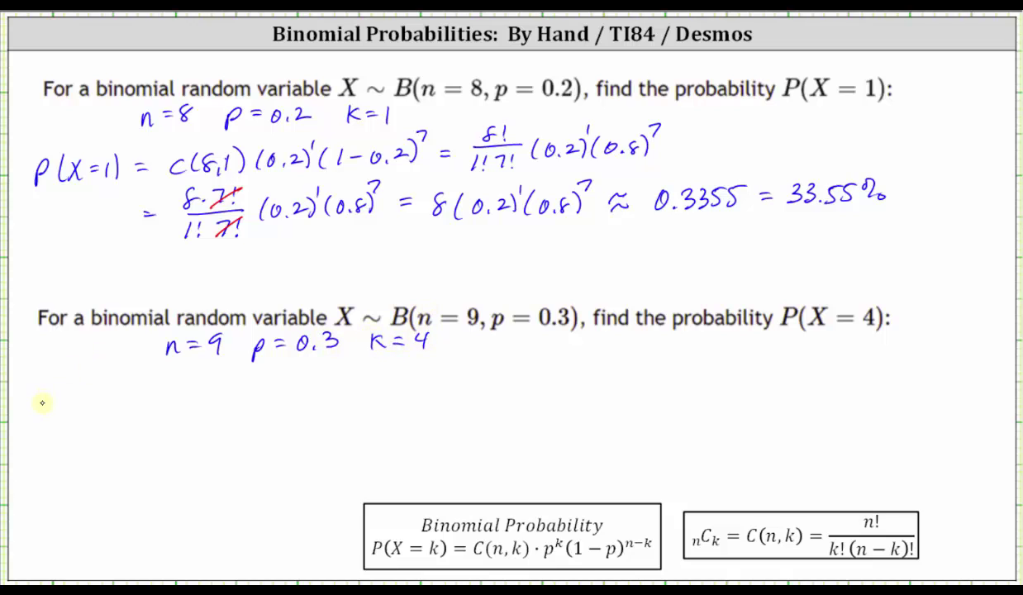
{"action": "left_click_drag", "start_coordinate": [40, 396], "coordinate": [78, 402]}
{"action": "mouse_move", "coordinate": [77, 384]}
{"action": "left_mouse_down"}
{"action": "mouse_move", "coordinate": [68, 403]}
{"action": "mouse_move", "coordinate": [93, 389]}
{"action": "left_mouse_up"}
{"action": "left_click_drag", "start_coordinate": [84, 396], "coordinate": [112, 391]}
{"action": "left_click_drag", "start_coordinate": [109, 380], "coordinate": [109, 405]}
{"action": "mouse_move", "coordinate": [117, 378]}
{"action": "left_mouse_down"}
{"action": "mouse_move", "coordinate": [124, 414]}
{"action": "mouse_move", "coordinate": [153, 392]}
{"action": "mouse_move", "coordinate": [213, 393]}
{"action": "left_mouse_up"}
Write C(9,4)(0.3)^4(1−0.3)^5 = after P(X=4)
{"action": "mouse_move", "coordinate": [219, 386]}
{"action": "left_mouse_down"}
{"action": "mouse_move", "coordinate": [216, 397]}
{"action": "mouse_move", "coordinate": [238, 395]}
{"action": "left_mouse_up"}
{"action": "mouse_move", "coordinate": [246, 378]}
{"action": "left_mouse_down"}
{"action": "mouse_move", "coordinate": [248, 407]}
{"action": "mouse_move", "coordinate": [279, 385]}
{"action": "mouse_move", "coordinate": [321, 404]}
{"action": "left_mouse_up"}
{"action": "left_click", "coordinate": [290, 398]}
{"action": "left_click_drag", "start_coordinate": [321, 361], "coordinate": [334, 400]}
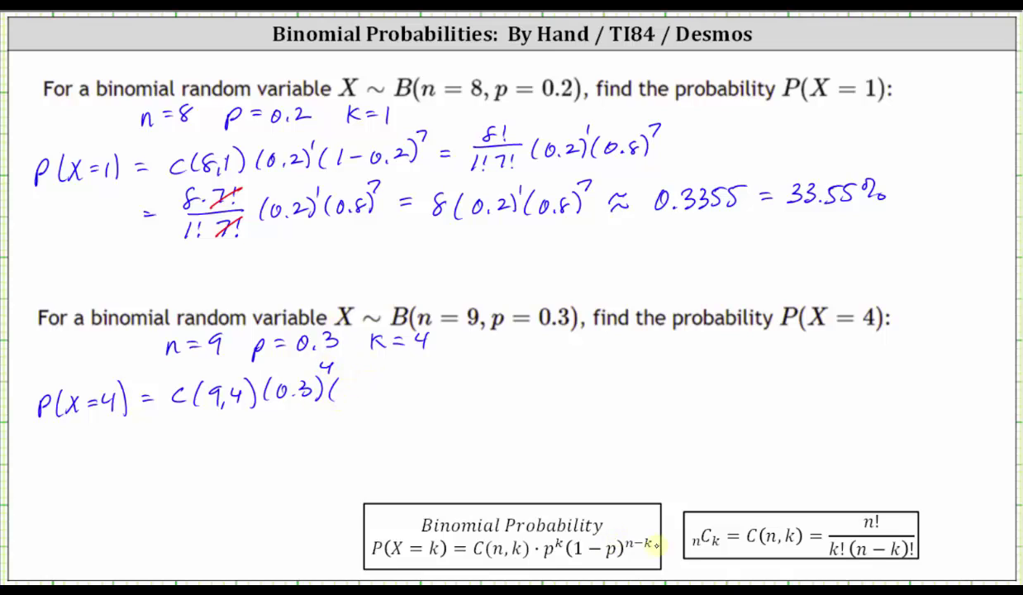
{"action": "mouse_move", "coordinate": [351, 385]}
{"action": "left_mouse_down"}
{"action": "mouse_move", "coordinate": [396, 378]}
{"action": "mouse_move", "coordinate": [411, 395]}
{"action": "left_mouse_up"}
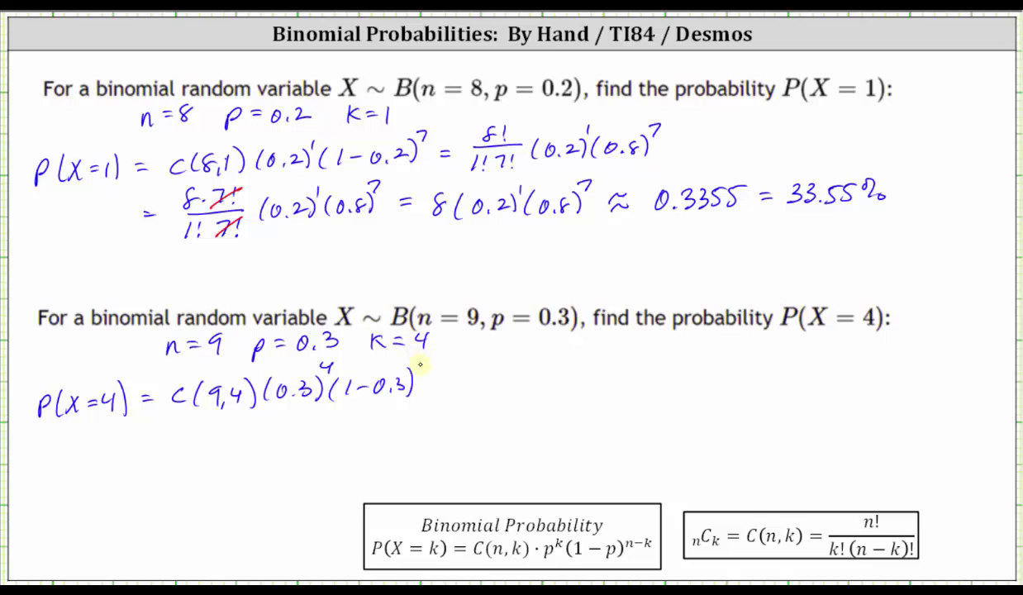
{"action": "mouse_move", "coordinate": [419, 360]}
{"action": "left_mouse_down"}
{"action": "mouse_move", "coordinate": [435, 357]}
{"action": "mouse_move", "coordinate": [446, 377]}
{"action": "left_mouse_up"}
{"action": "left_click_drag", "start_coordinate": [434, 384], "coordinate": [447, 383]}
Continue with 9!/(4!5!)(0.3)^4(0.7)^5 and start an equals sign on the next line
{"action": "mouse_move", "coordinate": [501, 355]}
{"action": "left_mouse_down"}
{"action": "mouse_move", "coordinate": [494, 369]}
{"action": "mouse_move", "coordinate": [533, 374]}
{"action": "mouse_move", "coordinate": [486, 393]}
{"action": "left_mouse_up"}
{"action": "mouse_move", "coordinate": [483, 382]}
{"action": "left_mouse_down"}
{"action": "mouse_move", "coordinate": [482, 398]}
{"action": "mouse_move", "coordinate": [508, 377]}
{"action": "left_mouse_up"}
{"action": "left_click", "coordinate": [490, 397]}
{"action": "mouse_move", "coordinate": [519, 380]}
{"action": "left_mouse_down"}
{"action": "mouse_move", "coordinate": [517, 391]}
{"action": "mouse_move", "coordinate": [564, 373]}
{"action": "mouse_move", "coordinate": [581, 381]}
{"action": "left_mouse_up"}
{"action": "left_click", "coordinate": [517, 396]}
{"action": "left_click", "coordinate": [577, 383]}
{"action": "mouse_move", "coordinate": [594, 361]}
{"action": "left_mouse_down"}
{"action": "mouse_move", "coordinate": [594, 384]}
{"action": "mouse_move", "coordinate": [613, 361]}
{"action": "left_mouse_up"}
{"action": "mouse_move", "coordinate": [611, 350]}
{"action": "left_mouse_down"}
{"action": "mouse_move", "coordinate": [615, 384]}
{"action": "mouse_move", "coordinate": [634, 368]}
{"action": "mouse_move", "coordinate": [645, 378]}
{"action": "mouse_move", "coordinate": [649, 368]}
{"action": "mouse_move", "coordinate": [658, 385]}
{"action": "mouse_move", "coordinate": [682, 364]}
{"action": "left_mouse_up"}
{"action": "left_click", "coordinate": [637, 382]}
{"action": "left_click_drag", "start_coordinate": [680, 352], "coordinate": [691, 351]}
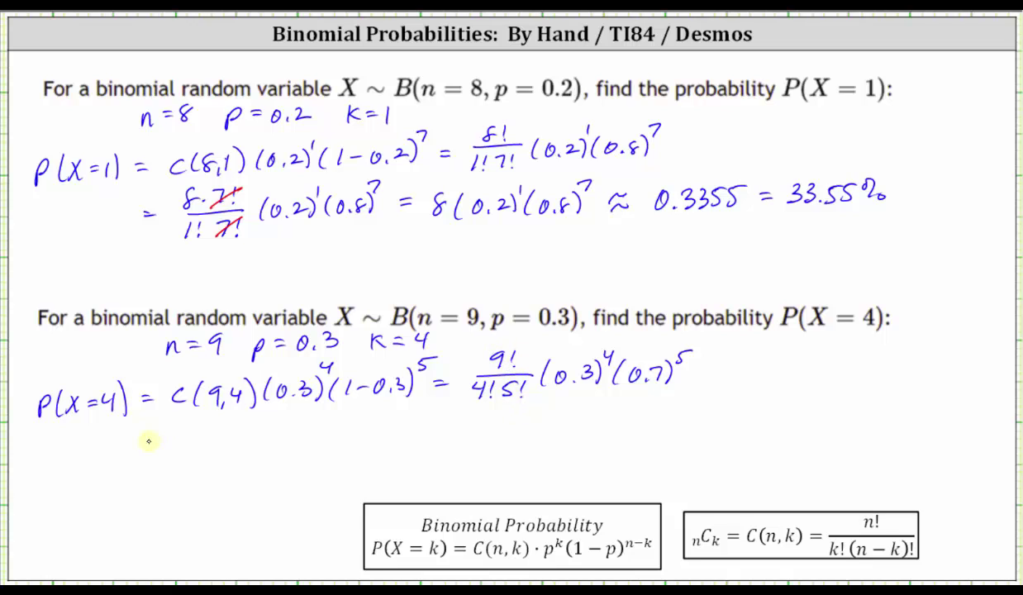
{"action": "left_click_drag", "start_coordinate": [149, 448], "coordinate": [162, 445]}
Write the numerator 9·8·7·6·5! over a fraction bar
{"action": "mouse_move", "coordinate": [183, 409]}
{"action": "left_mouse_down"}
{"action": "mouse_move", "coordinate": [187, 423]}
{"action": "mouse_move", "coordinate": [210, 407]}
{"action": "mouse_move", "coordinate": [258, 428]}
{"action": "left_mouse_up"}
{"action": "left_click", "coordinate": [246, 430]}
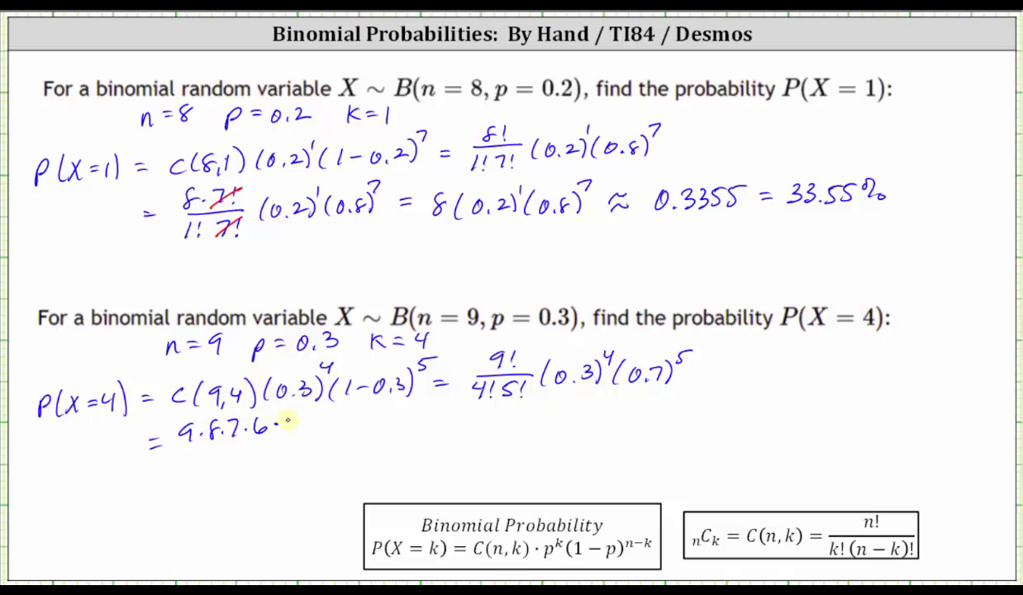
{"action": "mouse_move", "coordinate": [290, 409]}
{"action": "left_mouse_down"}
{"action": "mouse_move", "coordinate": [280, 426]}
{"action": "mouse_move", "coordinate": [301, 422]}
{"action": "left_mouse_up"}
{"action": "left_click", "coordinate": [299, 427]}
{"action": "left_click_drag", "start_coordinate": [203, 445], "coordinate": [308, 438]}
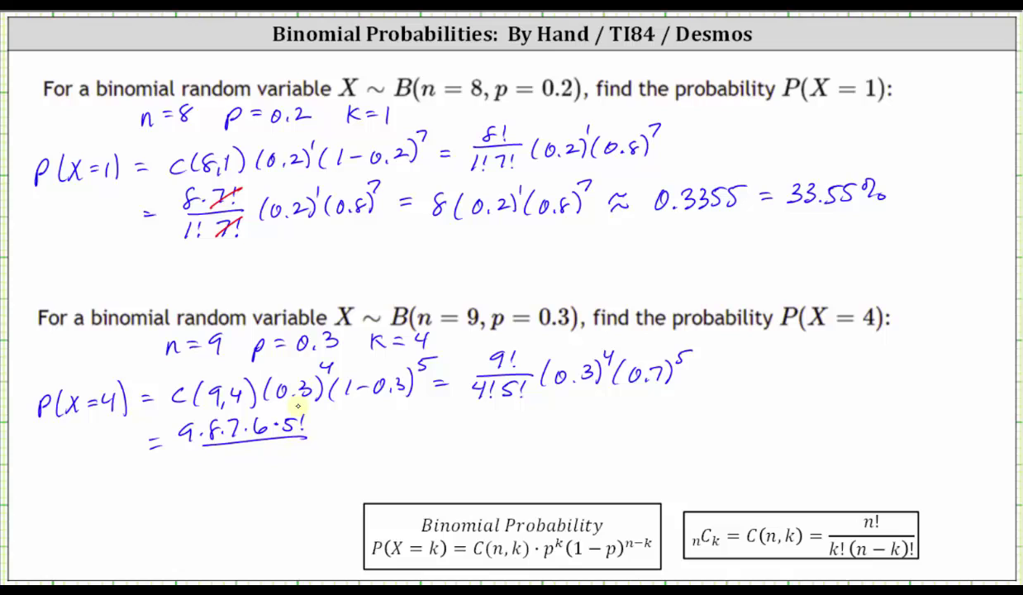
Write the denominator 4·3·2·1·5! followed by (0.3)^4(0.7)^5
{"action": "left_click_drag", "start_coordinate": [181, 451], "coordinate": [186, 468]}
{"action": "left_click", "coordinate": [196, 463]}
{"action": "mouse_move", "coordinate": [203, 453]}
{"action": "left_mouse_down"}
{"action": "mouse_move", "coordinate": [204, 467]}
{"action": "mouse_move", "coordinate": [235, 463]}
{"action": "left_mouse_up"}
{"action": "left_click", "coordinate": [214, 461]}
{"action": "left_click", "coordinate": [238, 462]}
{"action": "mouse_move", "coordinate": [245, 451]}
{"action": "left_mouse_down"}
{"action": "mouse_move", "coordinate": [246, 464]}
{"action": "mouse_move", "coordinate": [285, 447]}
{"action": "mouse_move", "coordinate": [291, 454]}
{"action": "mouse_move", "coordinate": [306, 418]}
{"action": "mouse_move", "coordinate": [296, 445]}
{"action": "mouse_move", "coordinate": [320, 448]}
{"action": "left_mouse_up"}
{"action": "left_click", "coordinate": [290, 460]}
{"action": "mouse_move", "coordinate": [337, 431]}
{"action": "left_mouse_down"}
{"action": "mouse_move", "coordinate": [368, 408]}
{"action": "mouse_move", "coordinate": [392, 426]}
{"action": "mouse_move", "coordinate": [445, 410]}
{"action": "mouse_move", "coordinate": [447, 418]}
{"action": "mouse_move", "coordinate": [452, 408]}
{"action": "left_mouse_up"}
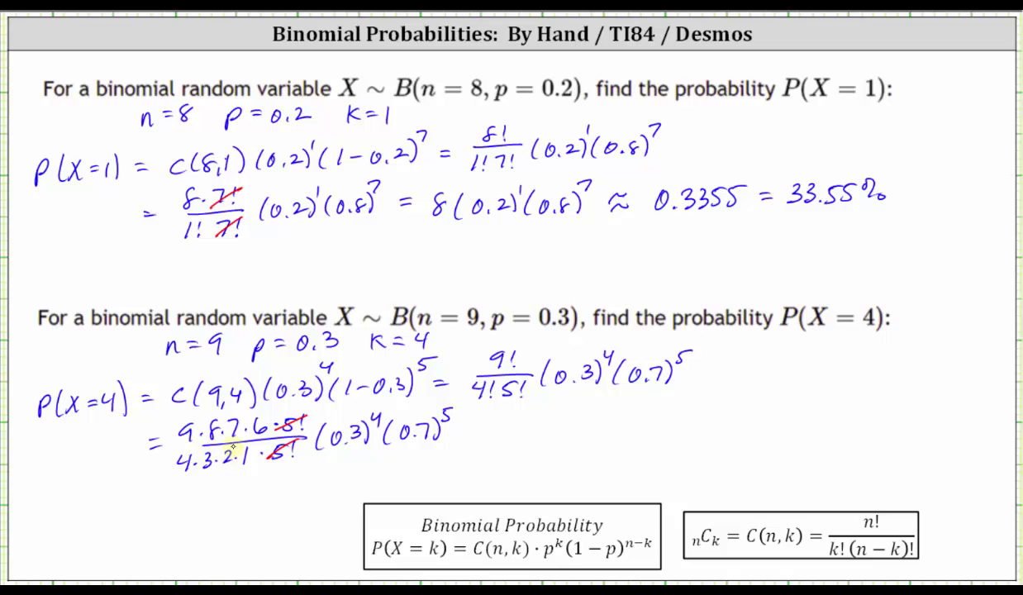
Cancel common factors in red: 8 against 4, 3 to 1, and 6 reduced to 2
{"action": "left_click_drag", "start_coordinate": [209, 420], "coordinate": [223, 399]}
{"action": "mouse_move", "coordinate": [177, 466]}
{"action": "left_mouse_down"}
{"action": "mouse_move", "coordinate": [191, 446]}
{"action": "mouse_move", "coordinate": [231, 446]}
{"action": "left_mouse_up"}
{"action": "mouse_move", "coordinate": [201, 468]}
{"action": "left_mouse_down"}
{"action": "mouse_move", "coordinate": [212, 448]}
{"action": "mouse_move", "coordinate": [195, 479]}
{"action": "left_mouse_up"}
{"action": "left_click_drag", "start_coordinate": [251, 405], "coordinate": [260, 412]}
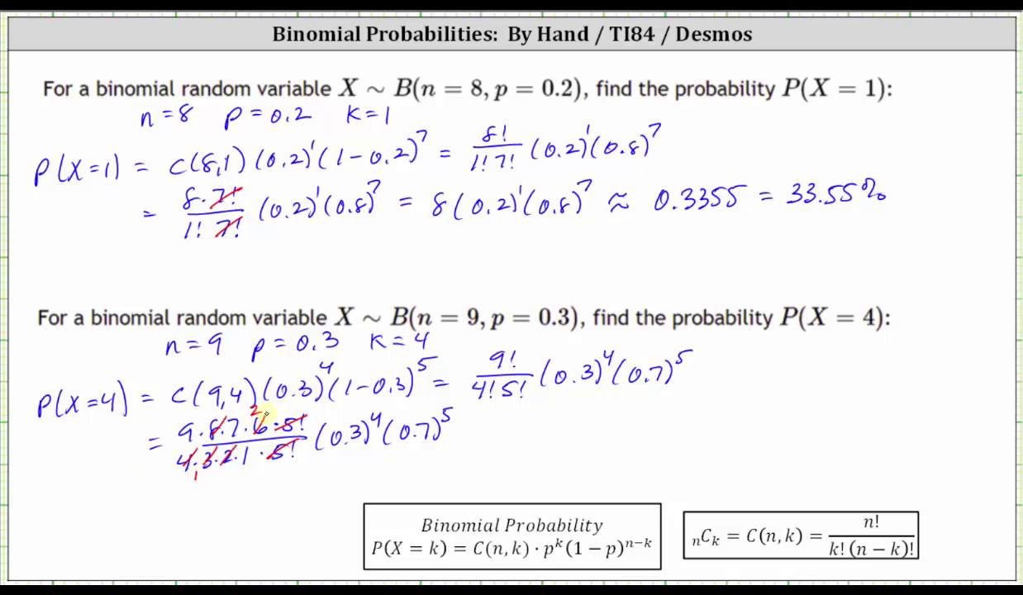
Write = 9·7·2(0.3)^4(0.7)^5 ≈ after the fraction
{"action": "left_click_drag", "start_coordinate": [466, 428], "coordinate": [480, 427]}
{"action": "left_click_drag", "start_coordinate": [467, 434], "coordinate": [507, 432]}
{"action": "mouse_move", "coordinate": [512, 422]}
{"action": "left_mouse_down"}
{"action": "mouse_move", "coordinate": [522, 423]}
{"action": "mouse_move", "coordinate": [517, 438]}
{"action": "left_mouse_up"}
{"action": "mouse_move", "coordinate": [532, 432]}
{"action": "left_mouse_down"}
{"action": "mouse_move", "coordinate": [565, 438]}
{"action": "mouse_move", "coordinate": [578, 418]}
{"action": "mouse_move", "coordinate": [603, 438]}
{"action": "left_mouse_up"}
{"action": "left_click_drag", "start_coordinate": [612, 401], "coordinate": [621, 432]}
{"action": "left_click_drag", "start_coordinate": [637, 416], "coordinate": [666, 433]}
{"action": "mouse_move", "coordinate": [681, 398]}
{"action": "left_mouse_down"}
{"action": "mouse_move", "coordinate": [673, 410]}
{"action": "mouse_move", "coordinate": [709, 413]}
{"action": "left_mouse_up"}
{"action": "left_click_drag", "start_coordinate": [696, 423], "coordinate": [712, 419]}
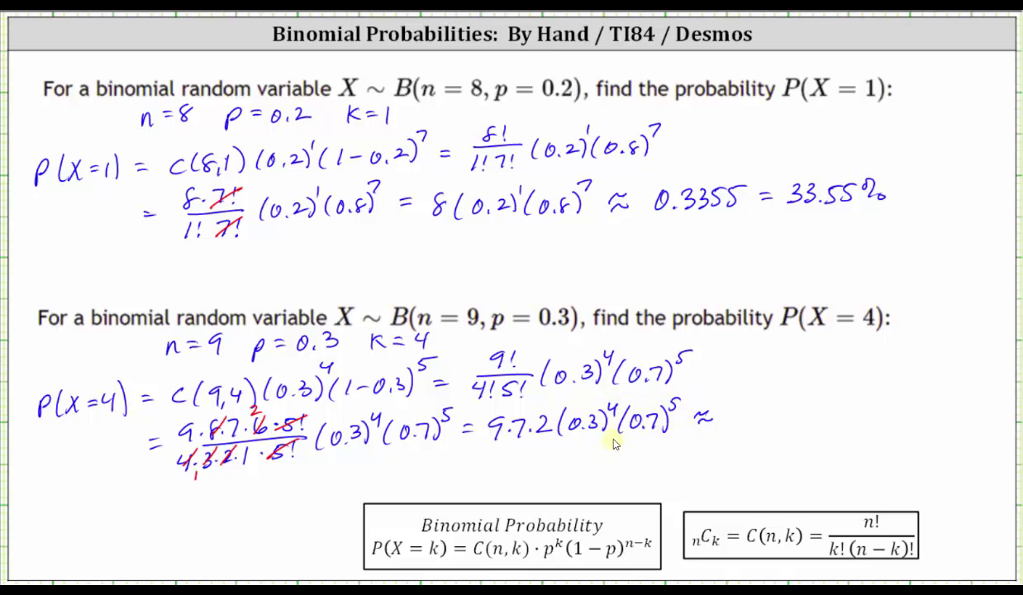
Key 9×7×2(0.3)^4 into the TI-84 emulator
{"action": "key", "text": "alt+Tab"}
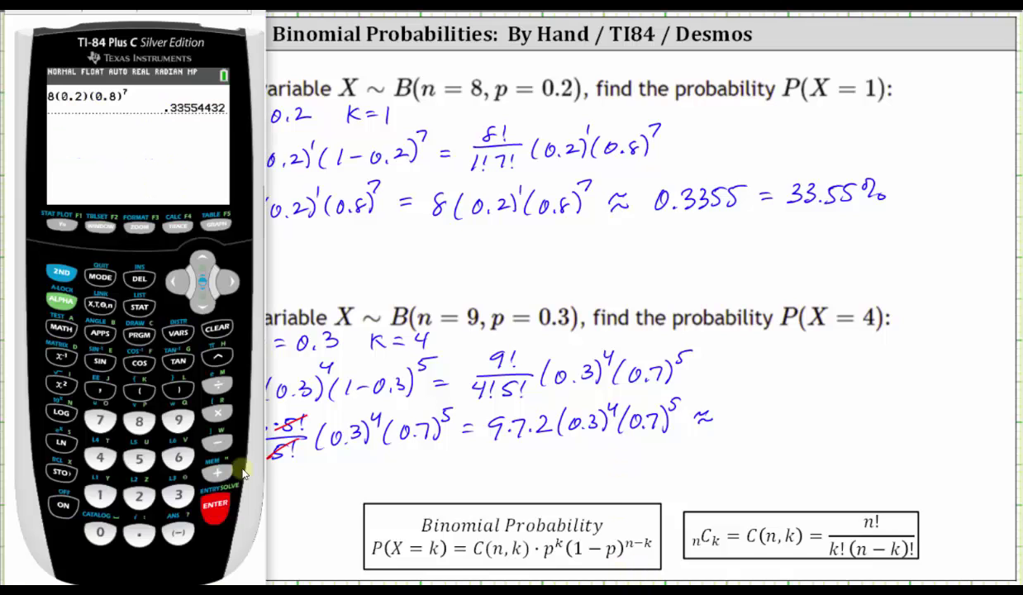
{"action": "left_click", "coordinate": [178, 421]}
{"action": "left_click", "coordinate": [217, 412]}
{"action": "left_click", "coordinate": [100, 420]}
{"action": "left_click", "coordinate": [218, 412]}
{"action": "left_click", "coordinate": [139, 495]}
{"action": "left_click", "coordinate": [139, 389]}
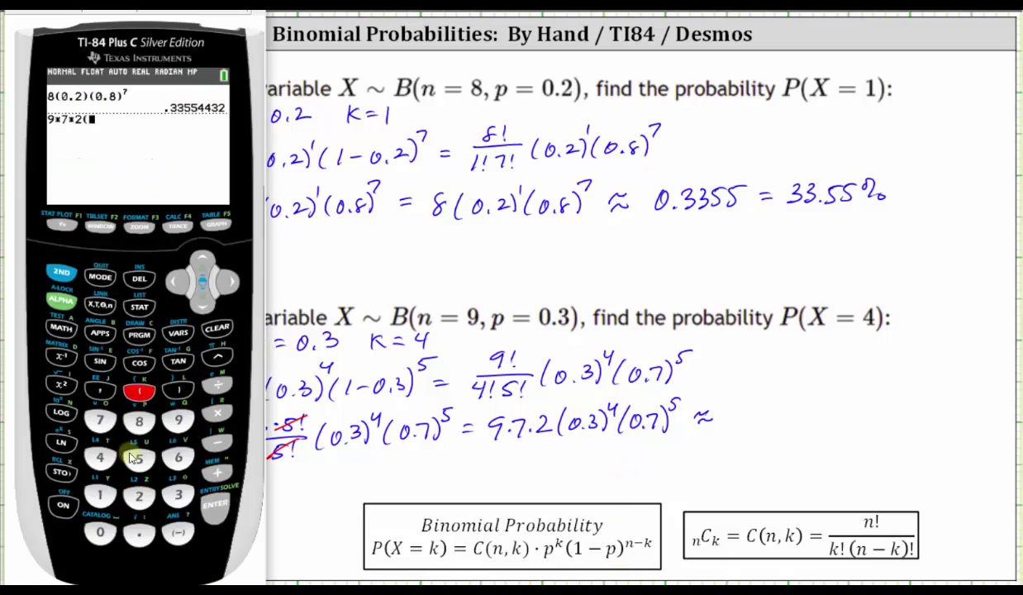
{"action": "left_click", "coordinate": [100, 532]}
{"action": "left_click", "coordinate": [139, 532]}
{"action": "left_click", "coordinate": [178, 495]}
{"action": "left_click", "coordinate": [178, 390]}
{"action": "left_click", "coordinate": [217, 357]}
{"action": "left_click", "coordinate": [100, 458]}
Add (0.7)^5, evaluate to .171532242, and write 0.1715 after the ≈ on the slide
{"action": "left_click", "coordinate": [139, 390]}
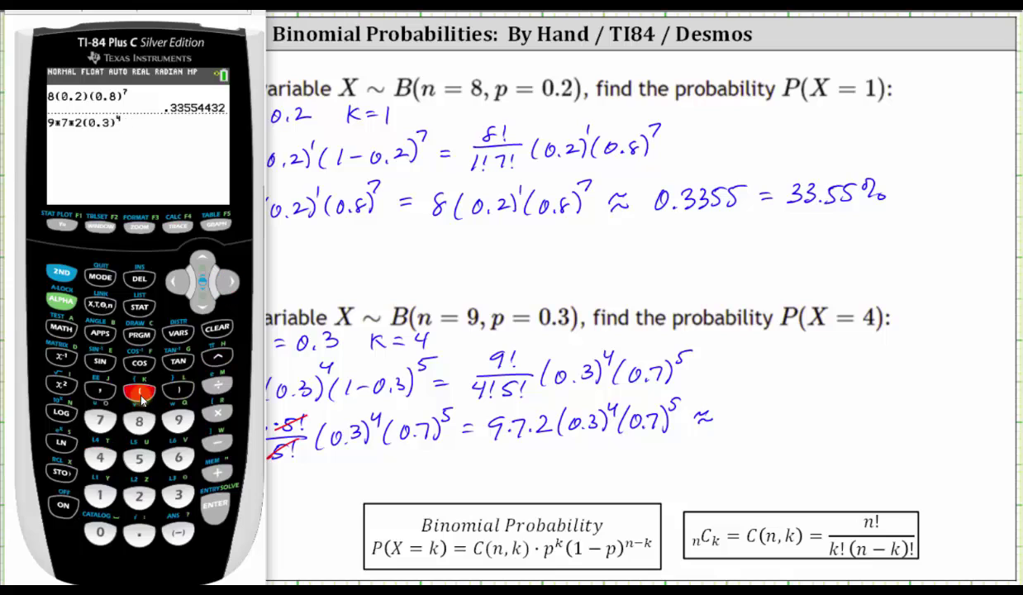
{"action": "left_click", "coordinate": [100, 532]}
{"action": "left_click", "coordinate": [138, 532]}
{"action": "left_click", "coordinate": [100, 420]}
{"action": "left_click", "coordinate": [217, 328]}
{"action": "left_click", "coordinate": [138, 457]}
{"action": "left_click", "coordinate": [215, 504]}
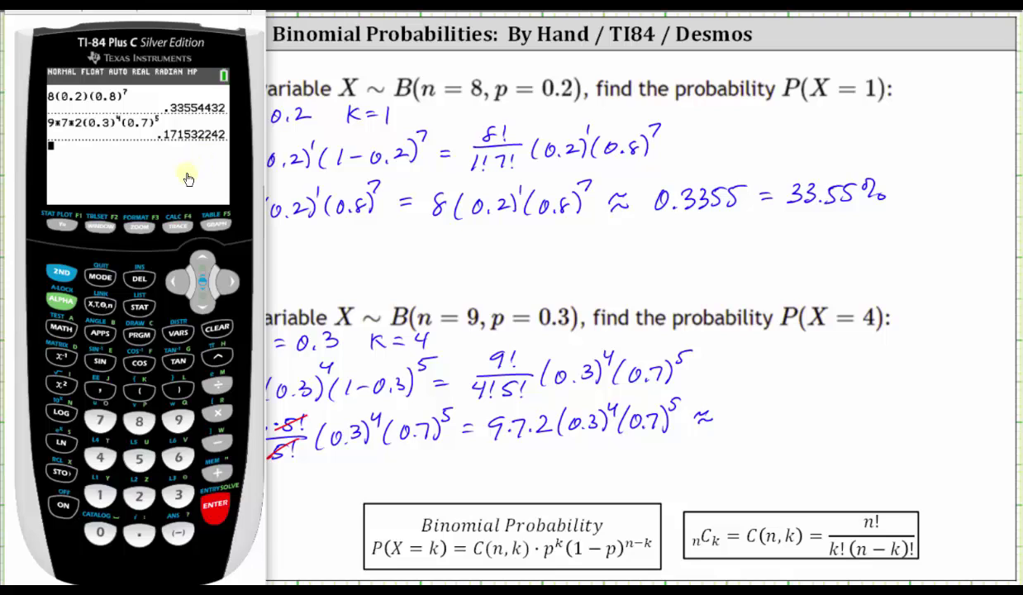
{"action": "left_click", "coordinate": [752, 420]}
{"action": "mouse_move", "coordinate": [741, 408]}
{"action": "left_mouse_down"}
{"action": "mouse_move", "coordinate": [763, 421]}
{"action": "mouse_move", "coordinate": [803, 418]}
{"action": "left_mouse_up"}
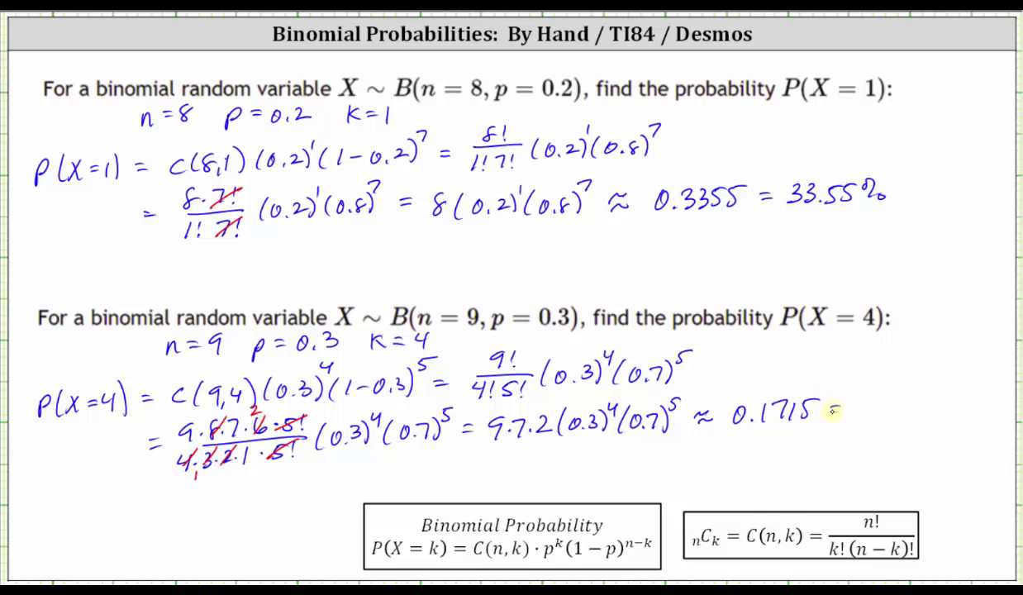